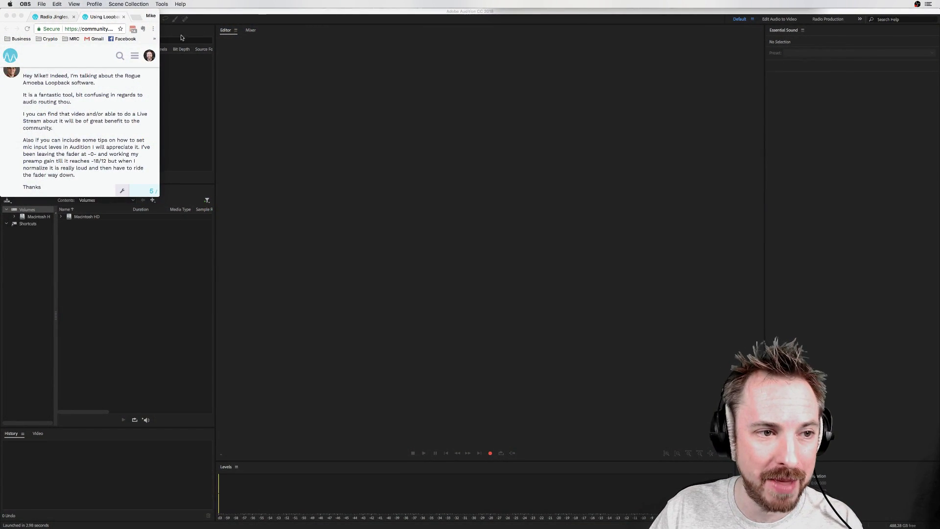
- Centre the Chrome window and close the 'Using Loopback' community thread tab
drag(141, 16, 395, 81)
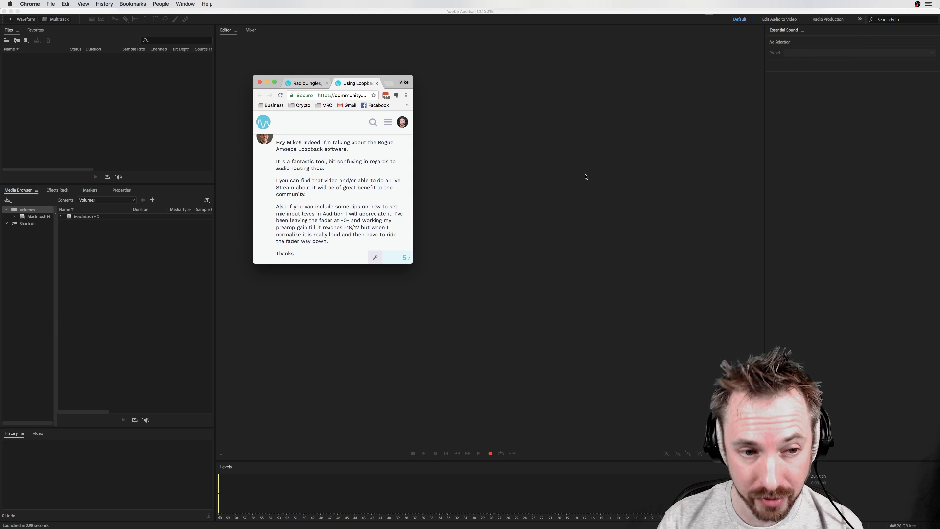
click(378, 84)
- Move the Chrome window to the top-left and resize it to nearly full screen
drag(377, 84, 126, 3)
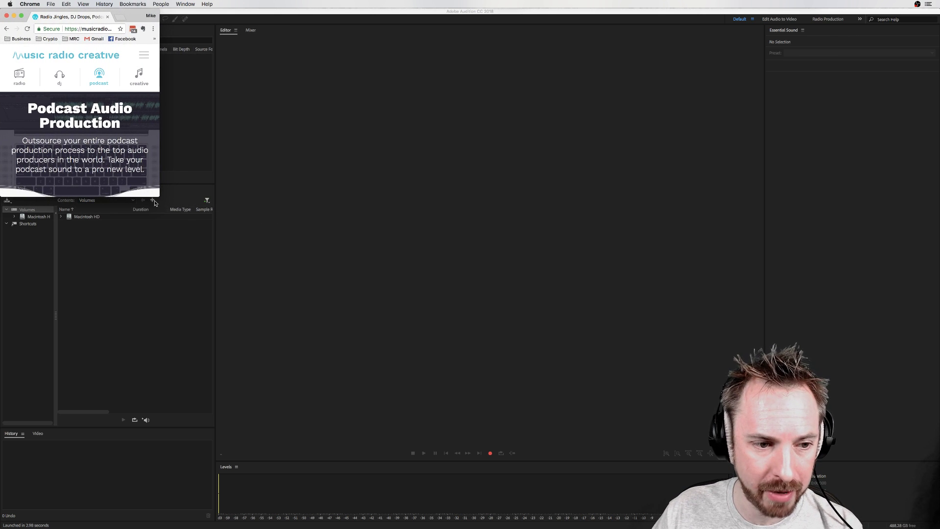
drag(159, 196, 544, 528)
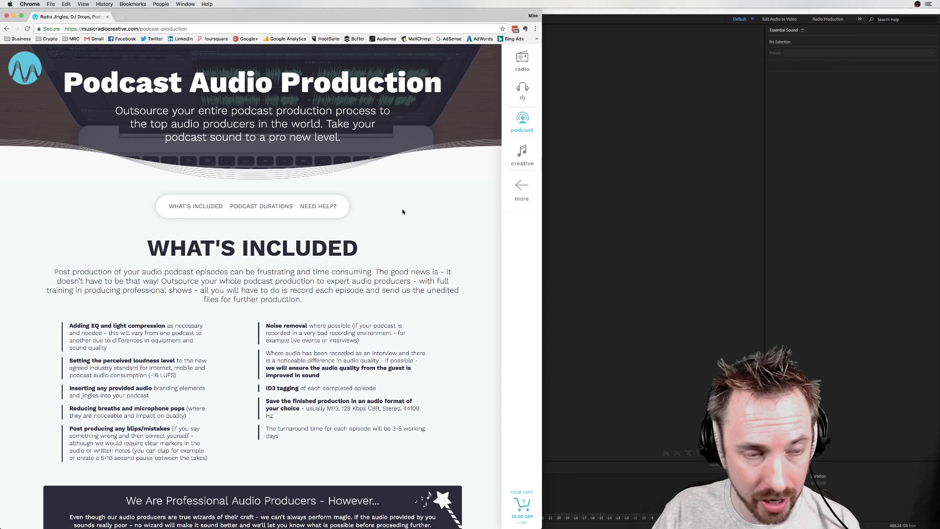
- Switch from Audition to Loopback to view Mix Minus Audio, fed by Soundcraft channel 3
click(623, 220)
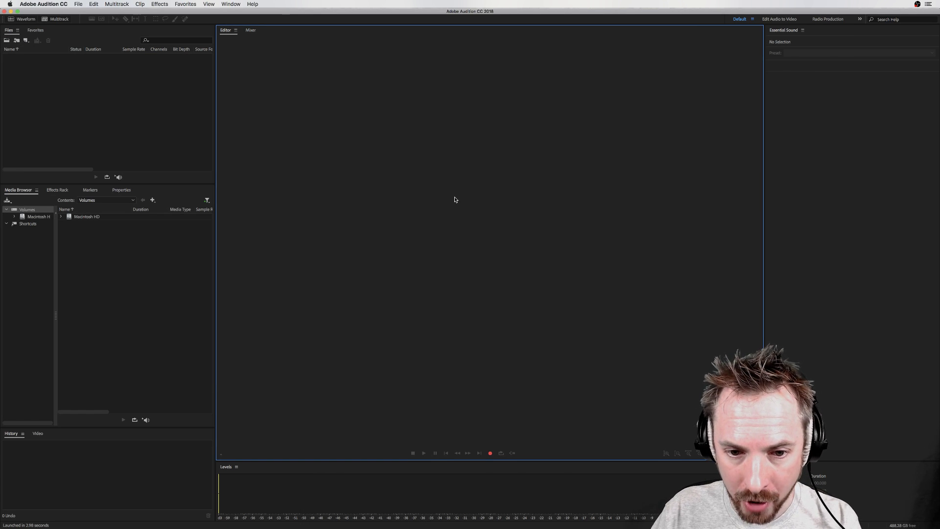
key(super+Tab)
key(super+Tab)
key(super+Tab)
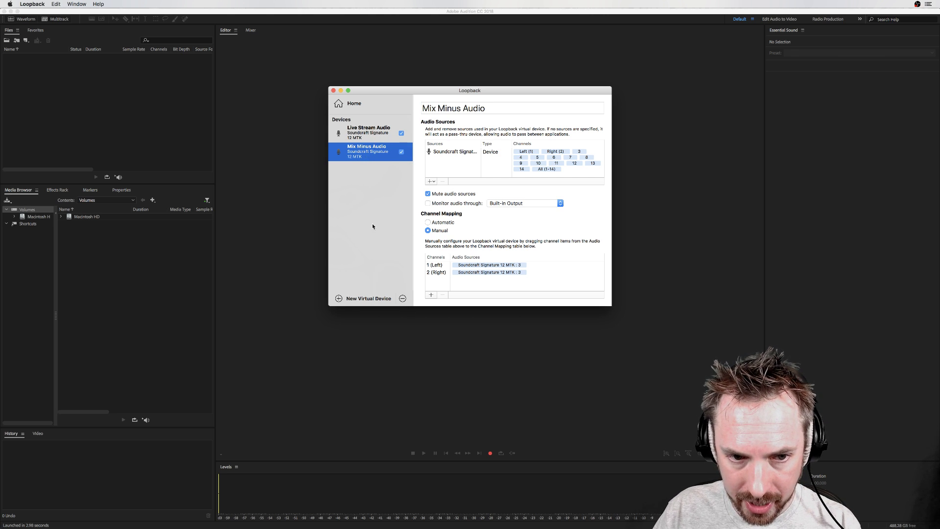
click(339, 298)
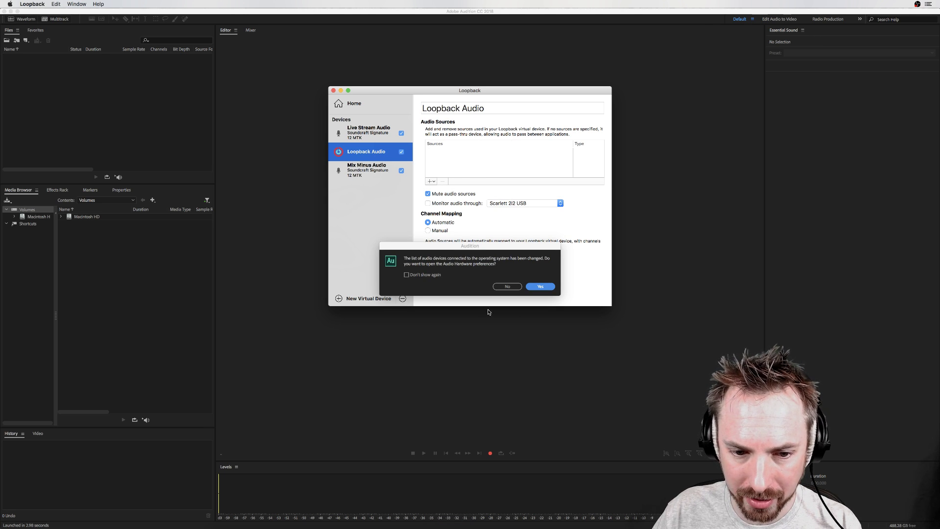
click(507, 286)
click(507, 286)
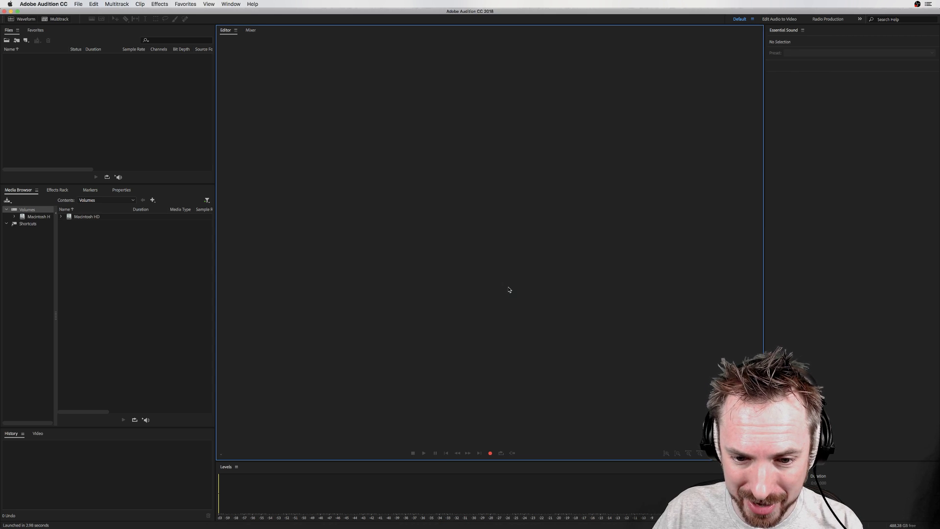
key(super+Tab)
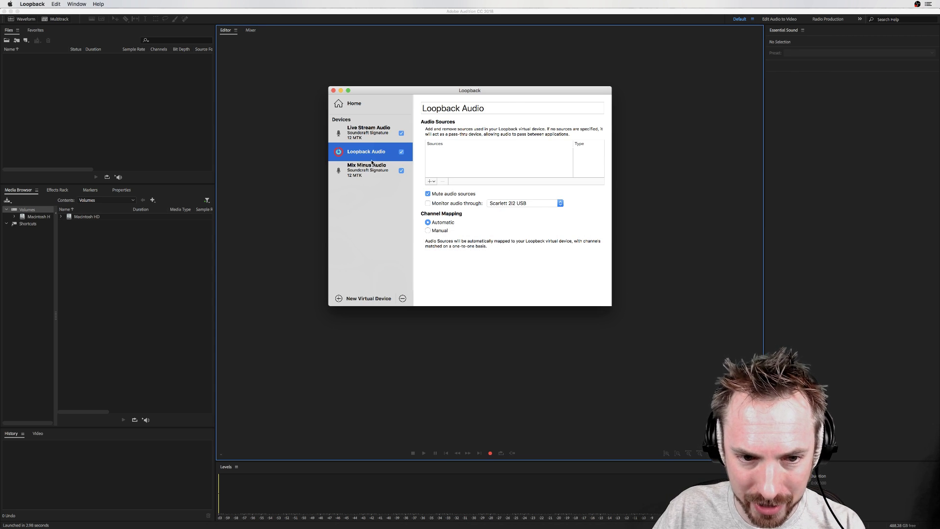
double_click(458, 109)
text(Mike)
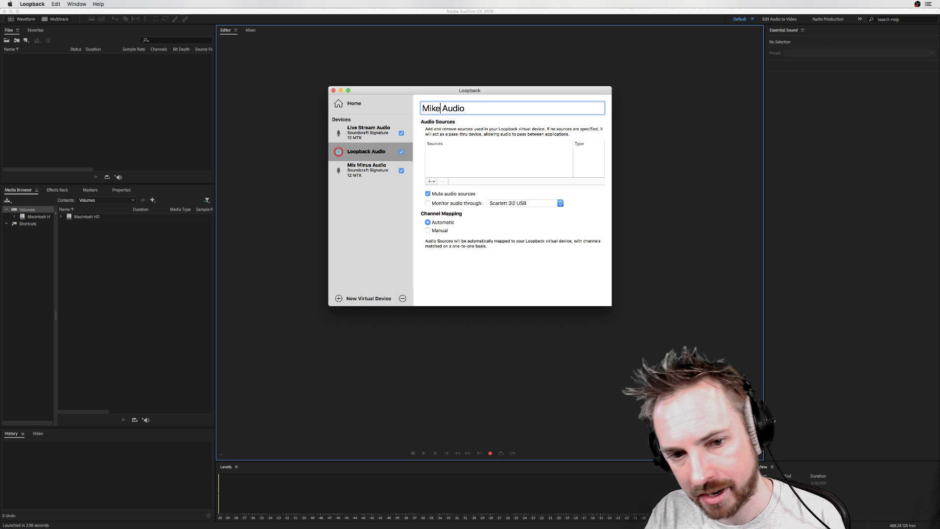
key(Return)
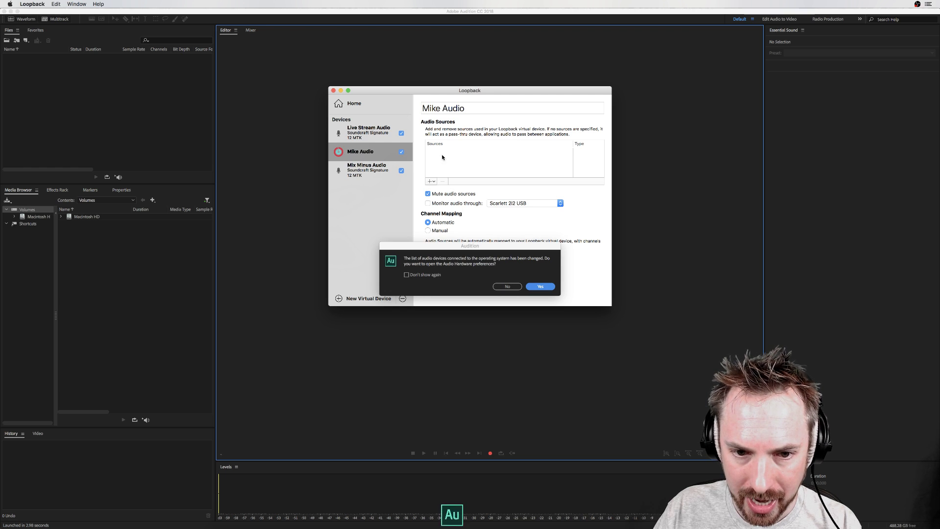
click(434, 274)
click(434, 275)
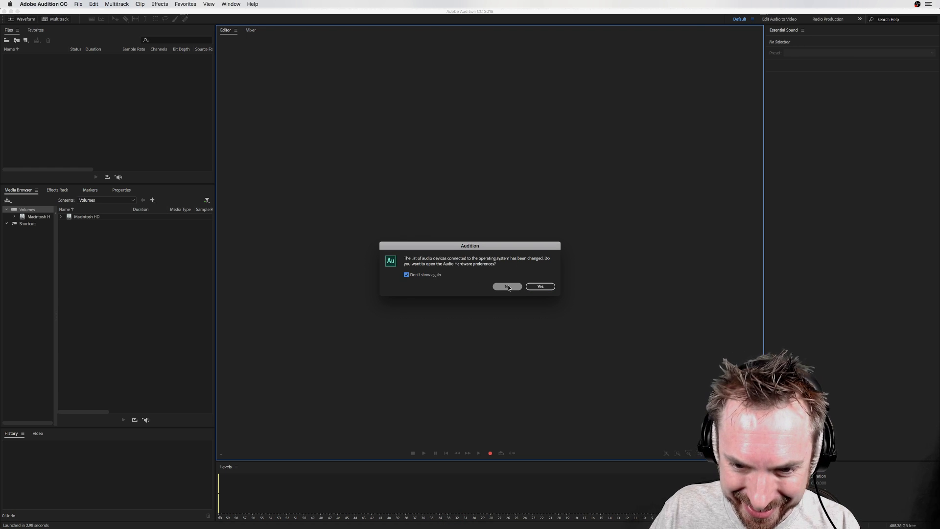
click(511, 287)
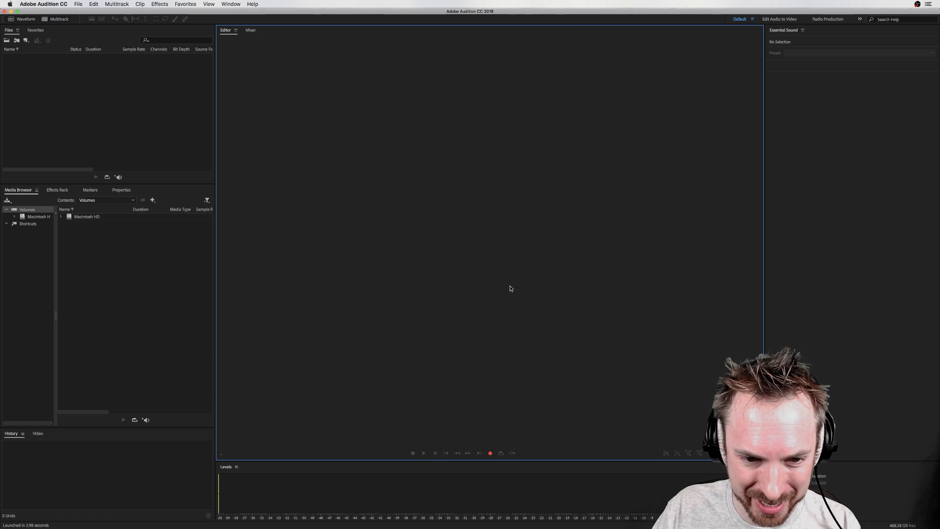
- Add Skype as the audio source of the Mike Audio device
key(super+Tab)
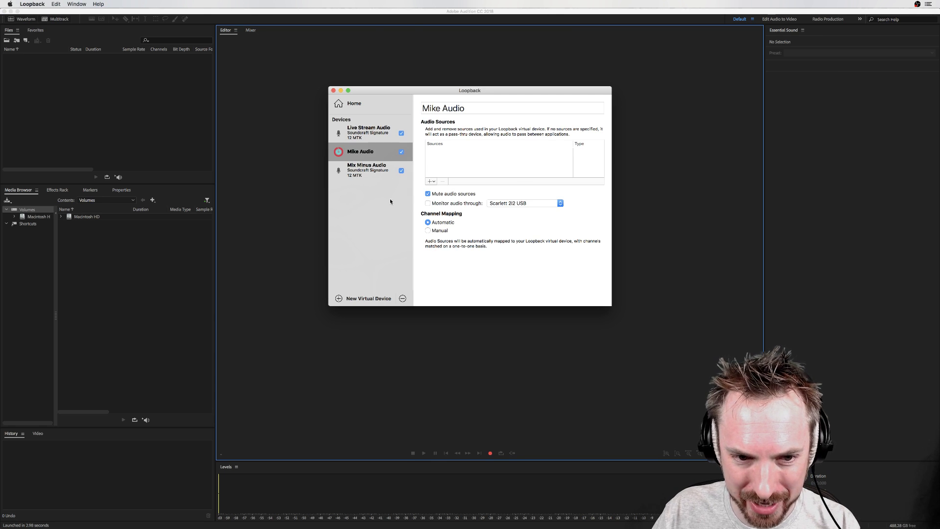
click(431, 182)
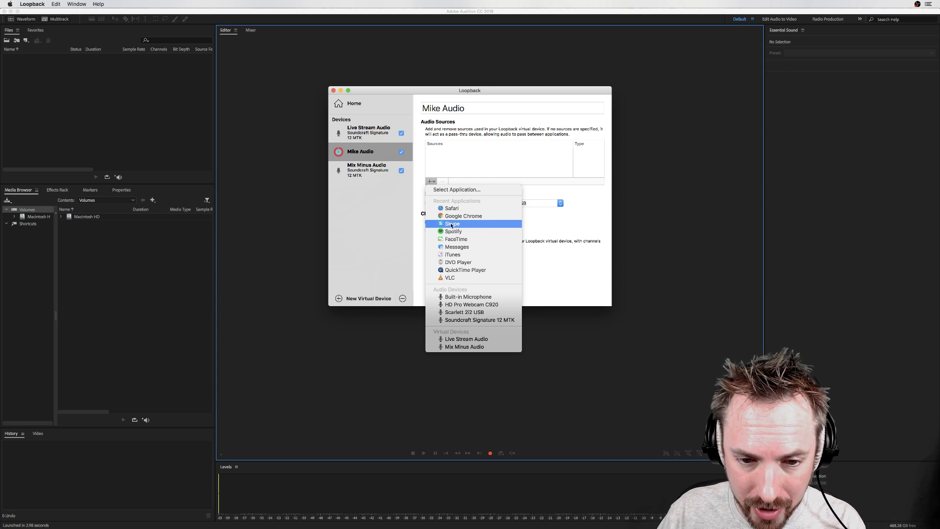
click(451, 224)
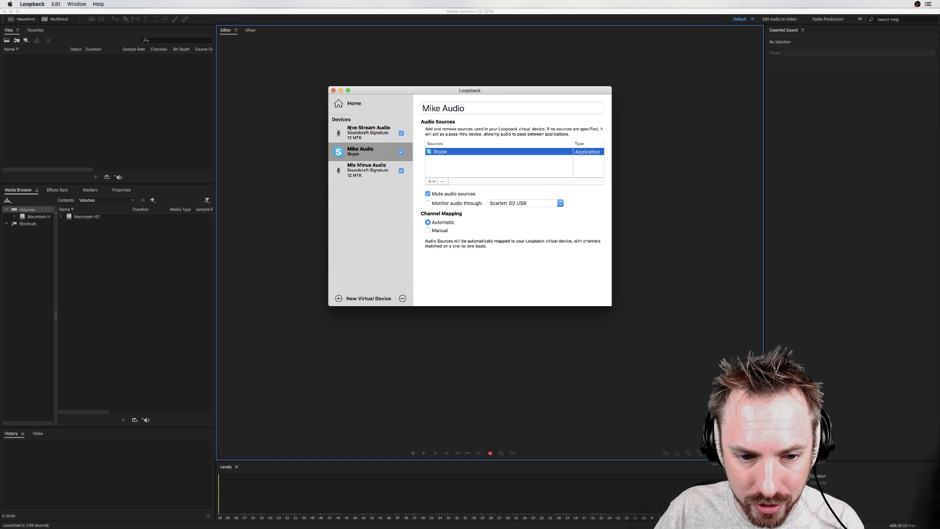
- In Audition, open Audio Hardware preferences and inspect the default input and its channel mapping
click(267, 182)
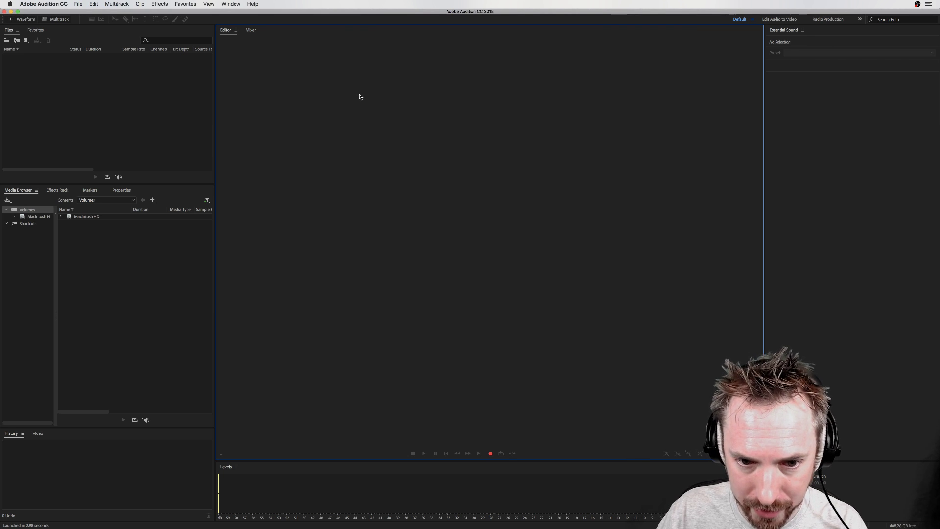
click(69, 4)
mouse_move(63, 25)
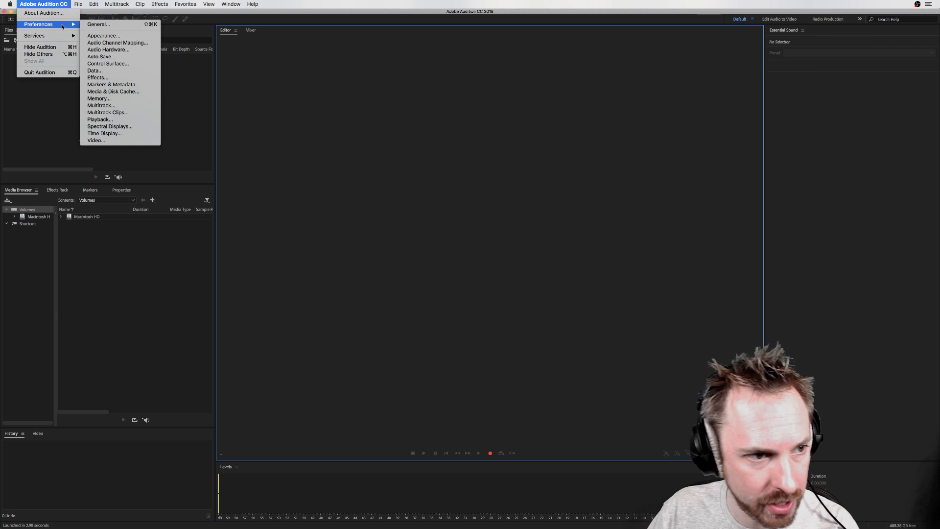
click(108, 50)
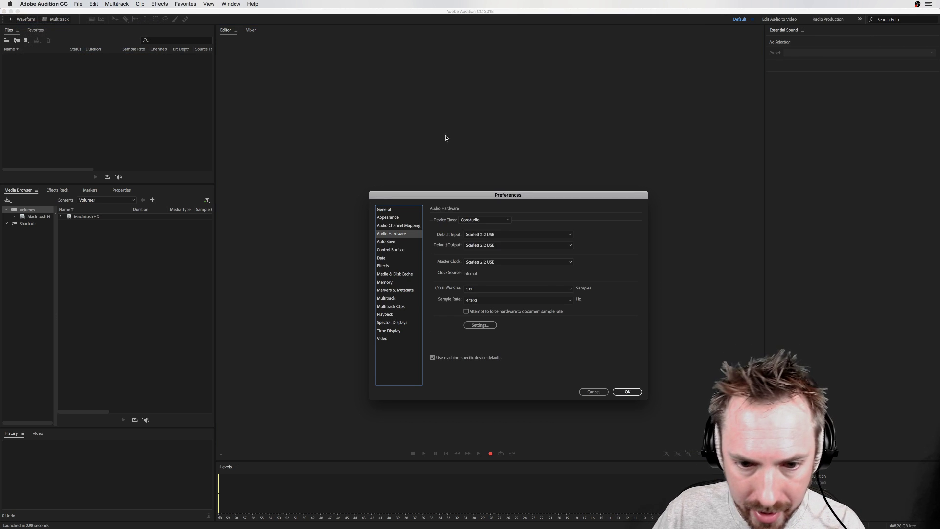
click(497, 233)
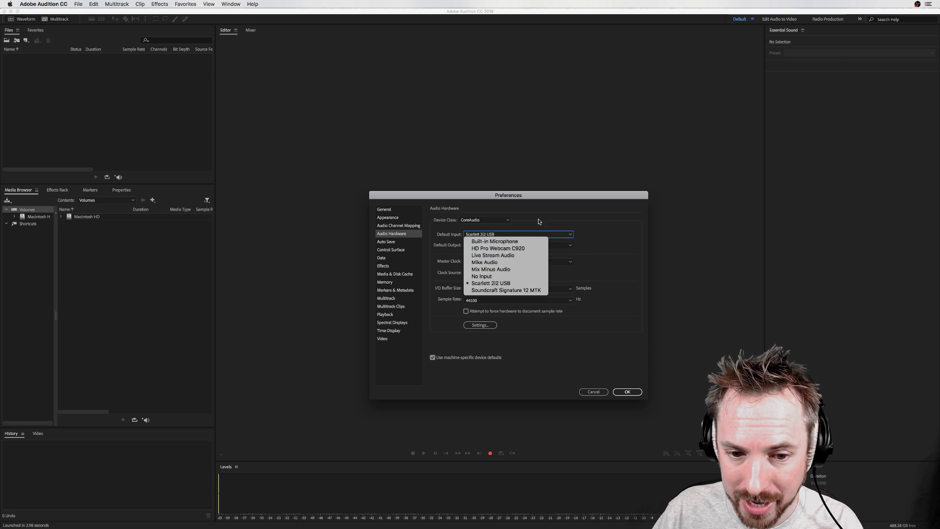
click(594, 218)
click(392, 225)
click(627, 242)
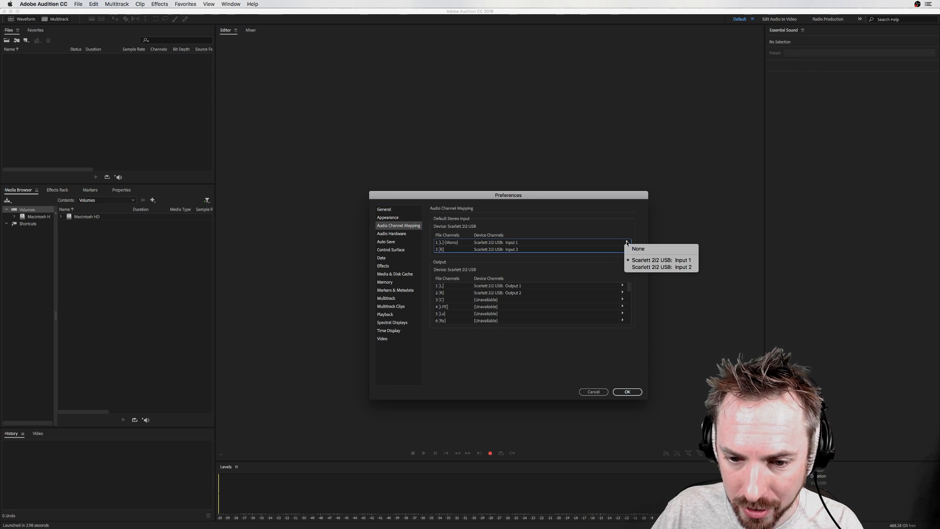
click(407, 233)
click(394, 234)
- Try Mike Audio as input with Scarlett 2i2 USB output, check In 1 mapping, then cancel
click(550, 235)
click(529, 262)
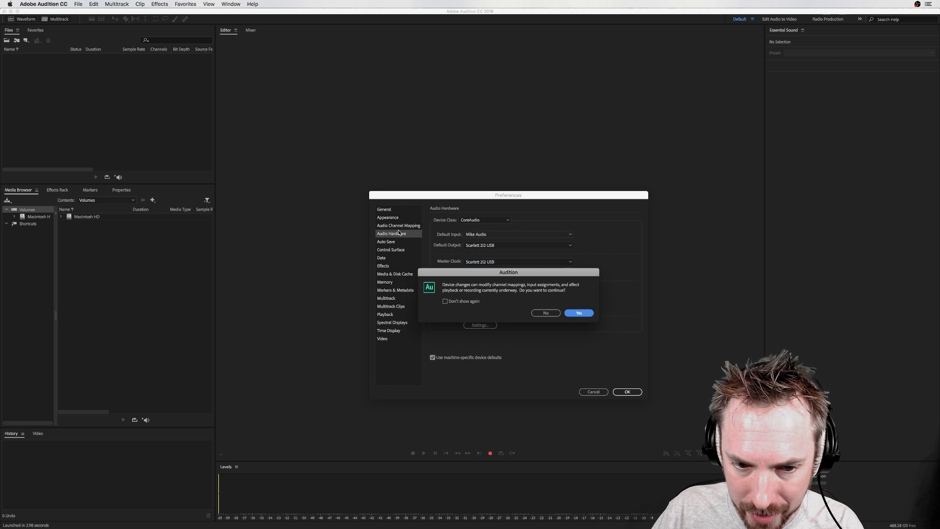
click(579, 313)
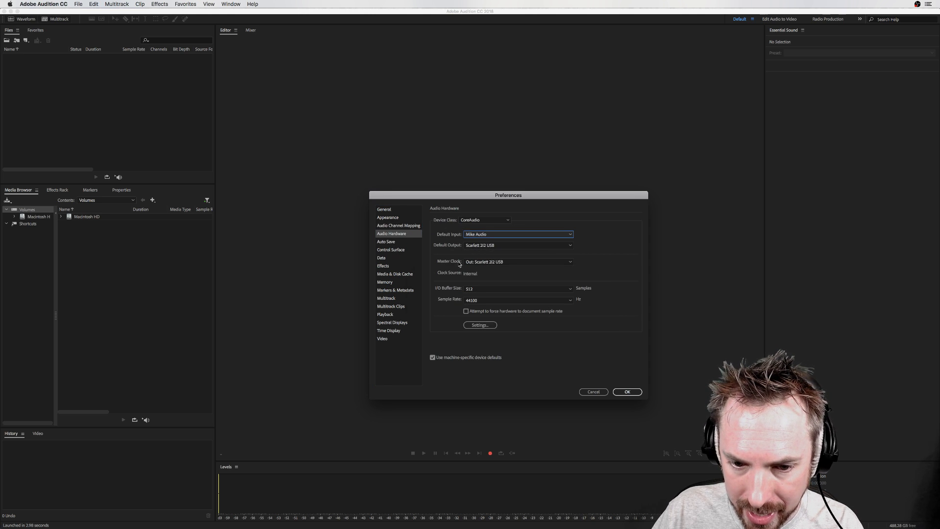
click(489, 246)
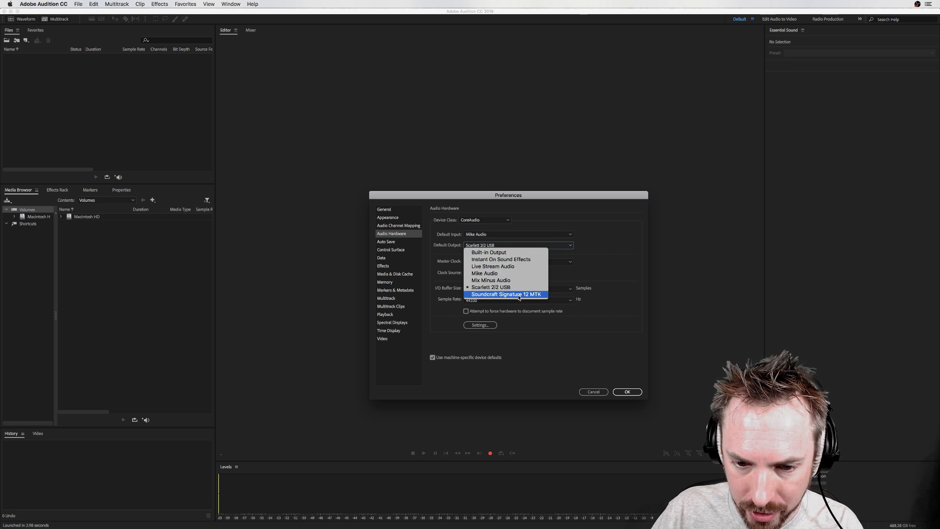
click(458, 241)
click(399, 226)
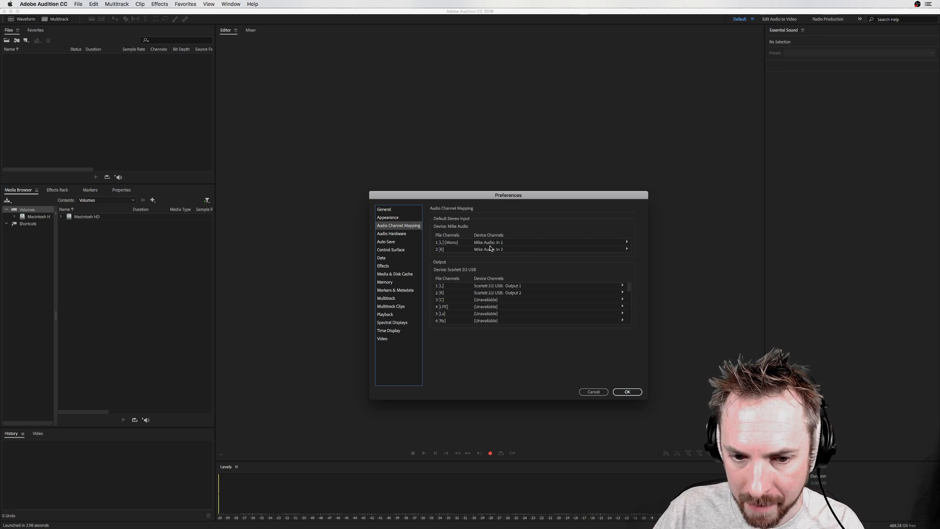
click(627, 242)
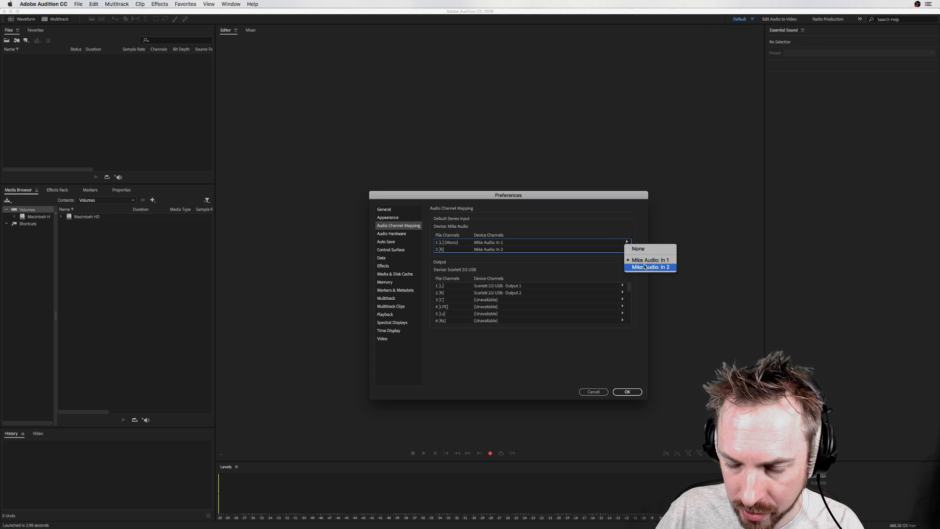
click(574, 223)
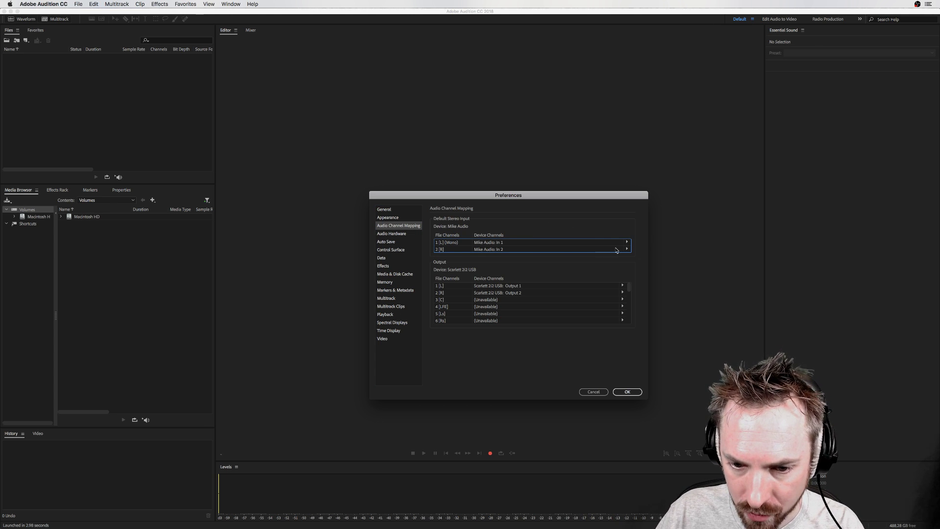
click(597, 394)
- Add Scarlett 2i2 USB as a Mike Audio source and remove the Skype source
key(super+Tab)
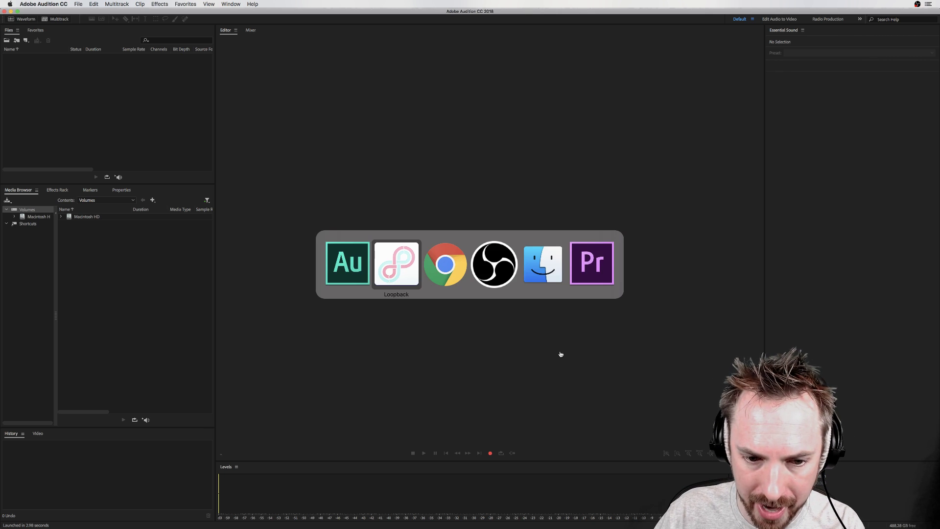
click(429, 181)
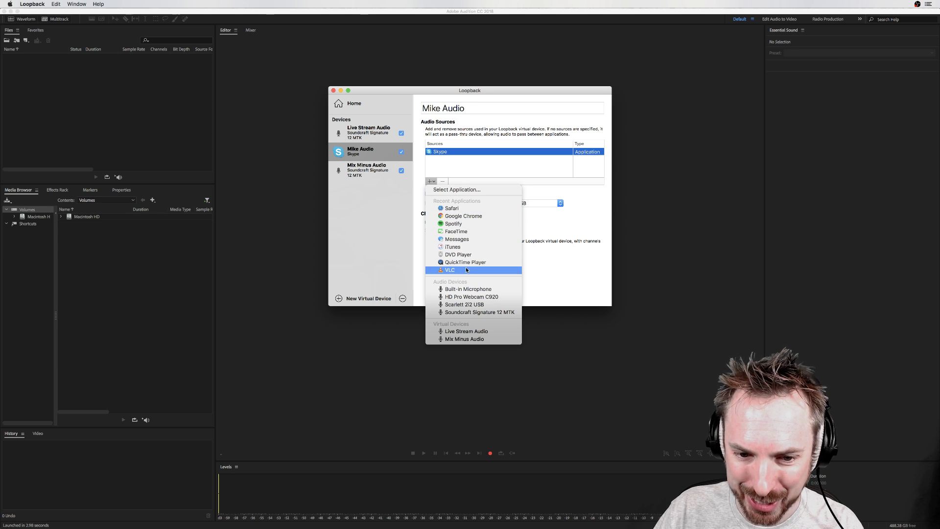
click(394, 153)
click(431, 182)
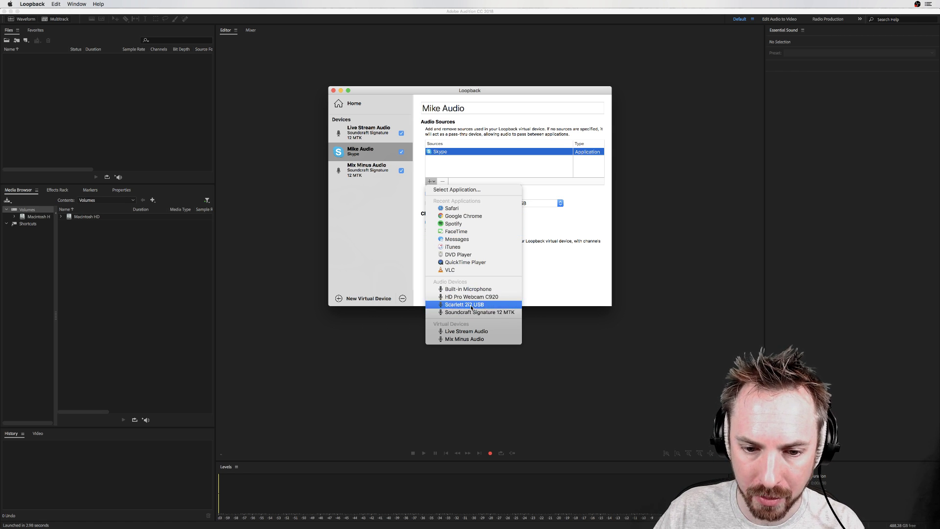
click(472, 307)
click(438, 159)
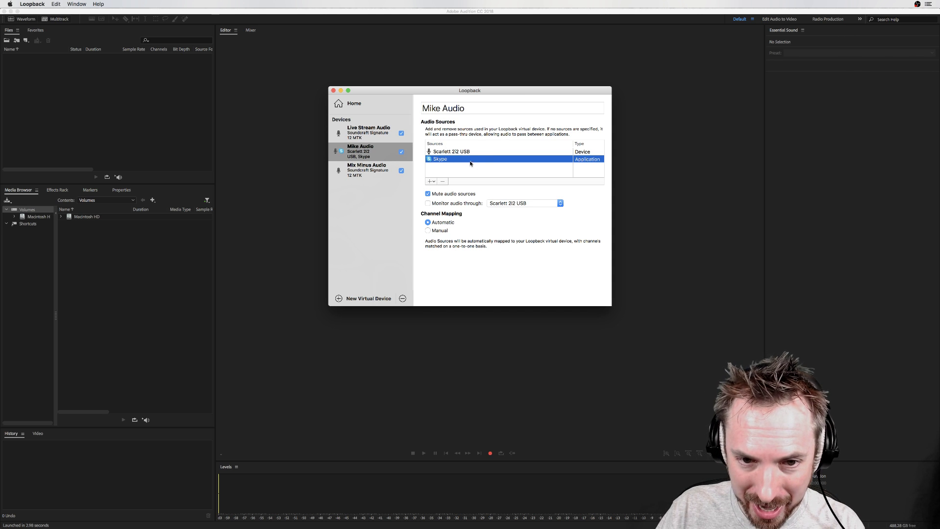
click(444, 182)
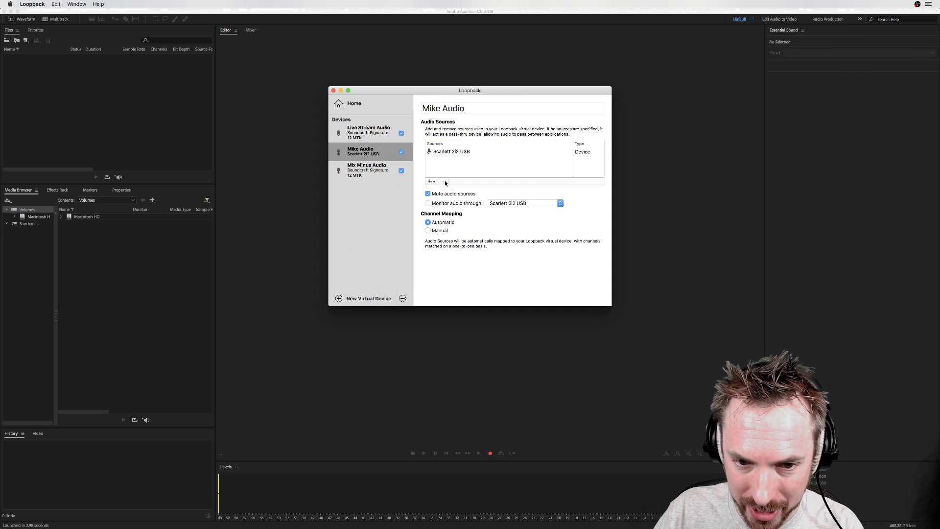
- Switch Mike Audio to manual channel mapping and remove the Scarlett 2i2 USB source
click(449, 152)
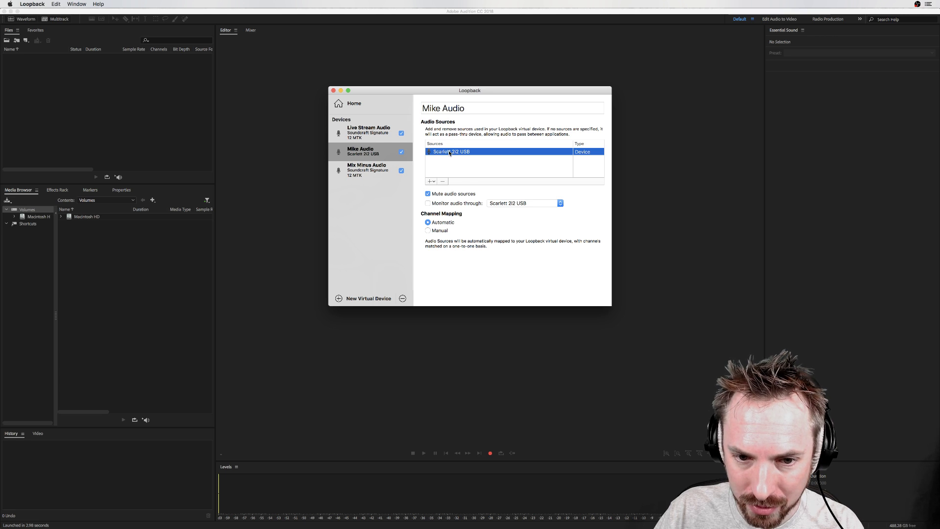
click(428, 231)
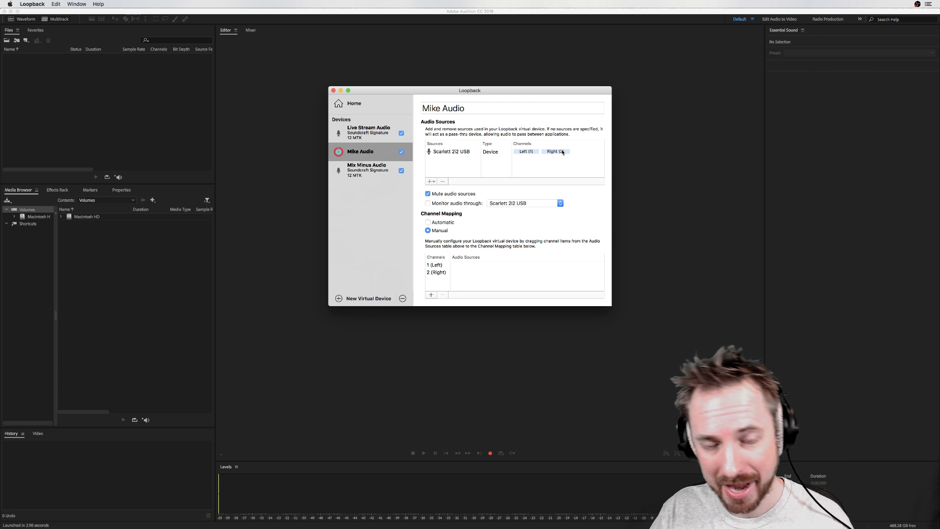
click(460, 150)
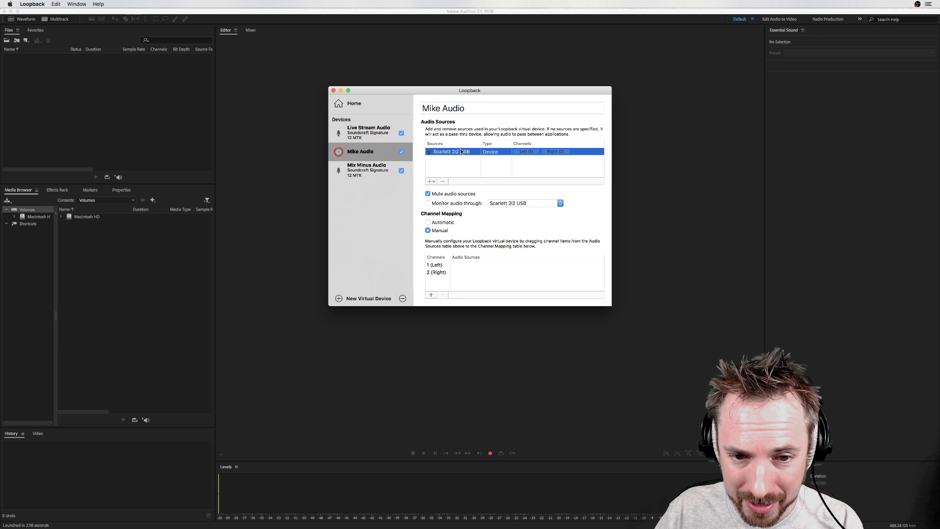
click(443, 182)
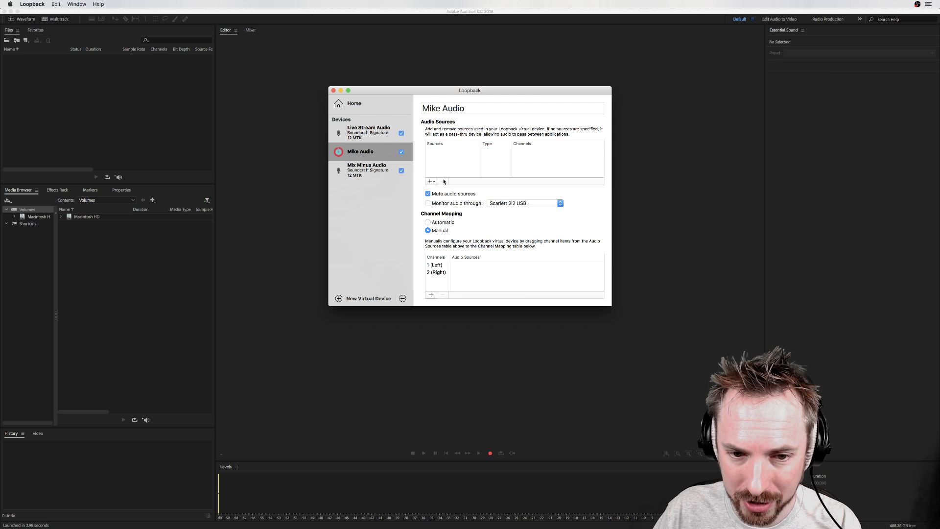
- Add Soundcraft Signature 12 MTK as source, reduce to one channel and map channel 11 to it
click(431, 181)
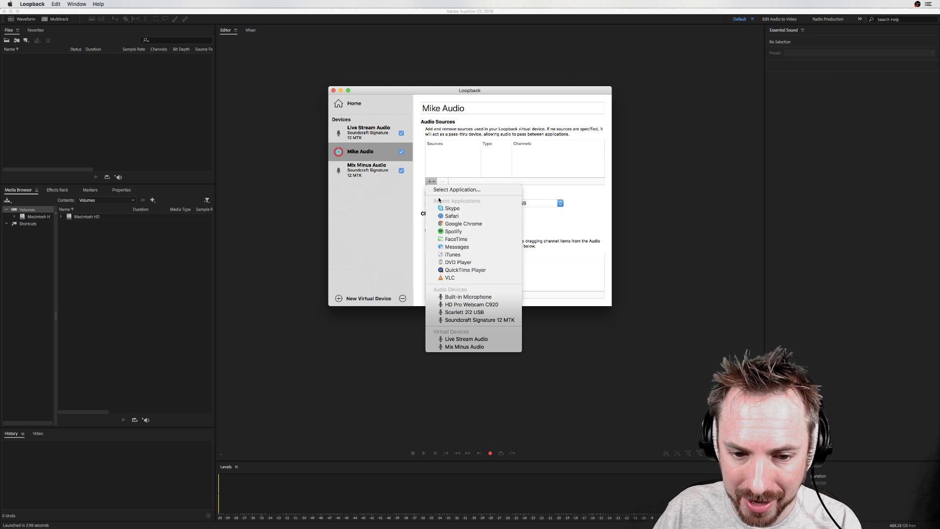
click(471, 321)
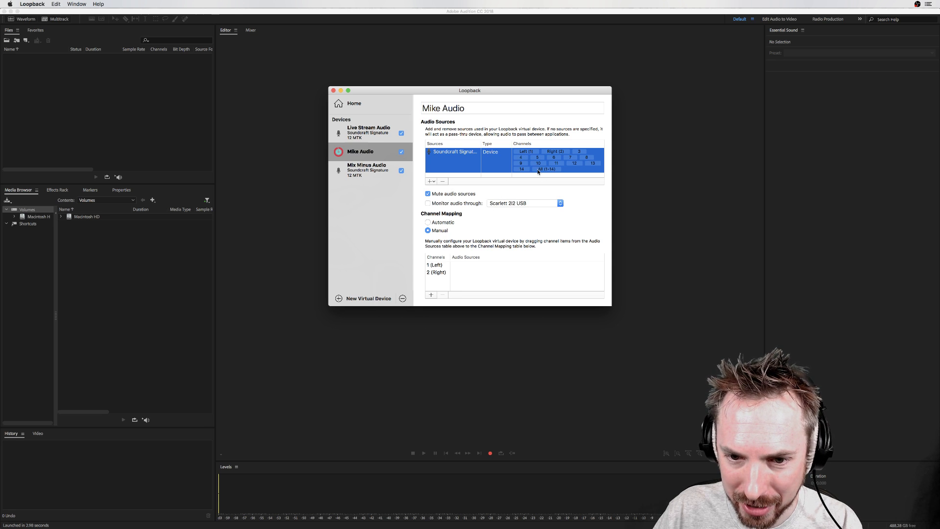
click(436, 265)
click(442, 294)
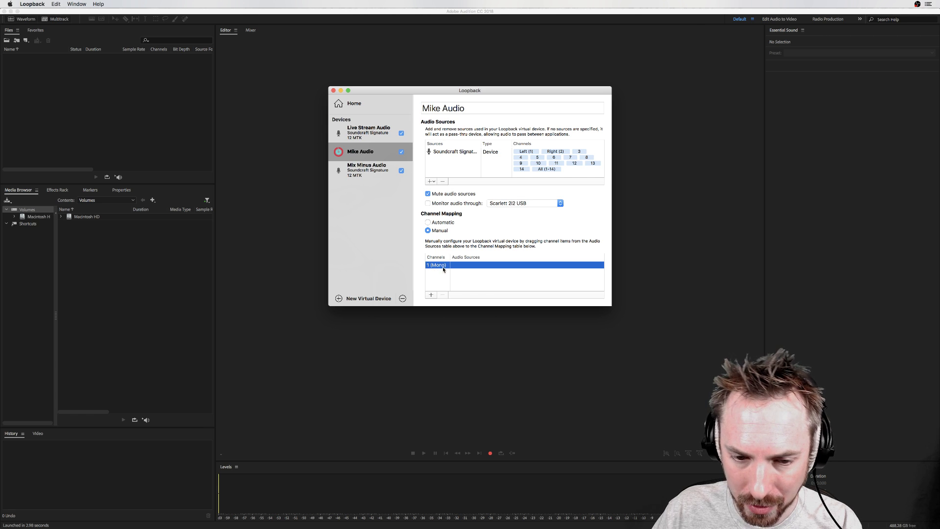
click(557, 164)
drag(559, 165, 447, 277)
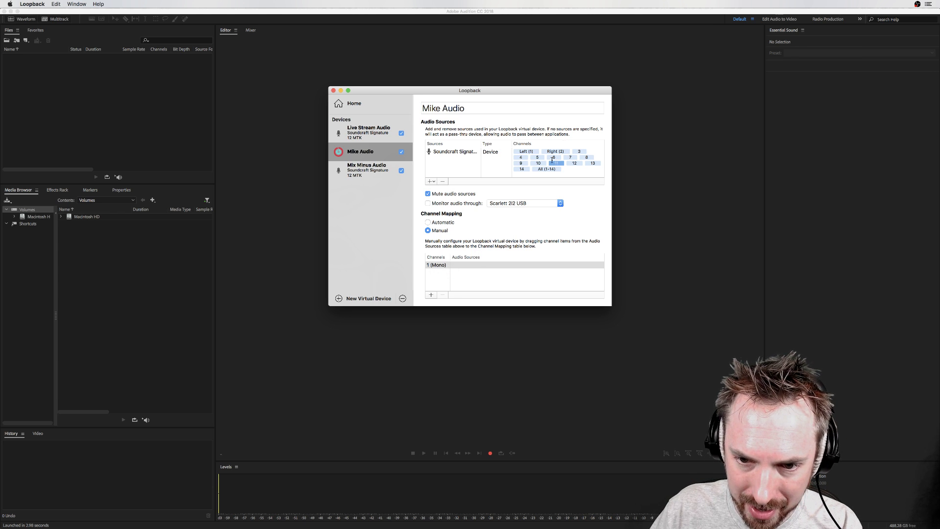
mouse_move(553, 164)
mouse_down()
mouse_move(567, 167)
mouse_move(489, 257)
mouse_move(452, 267)
mouse_move(462, 266)
mouse_up()
click(442, 265)
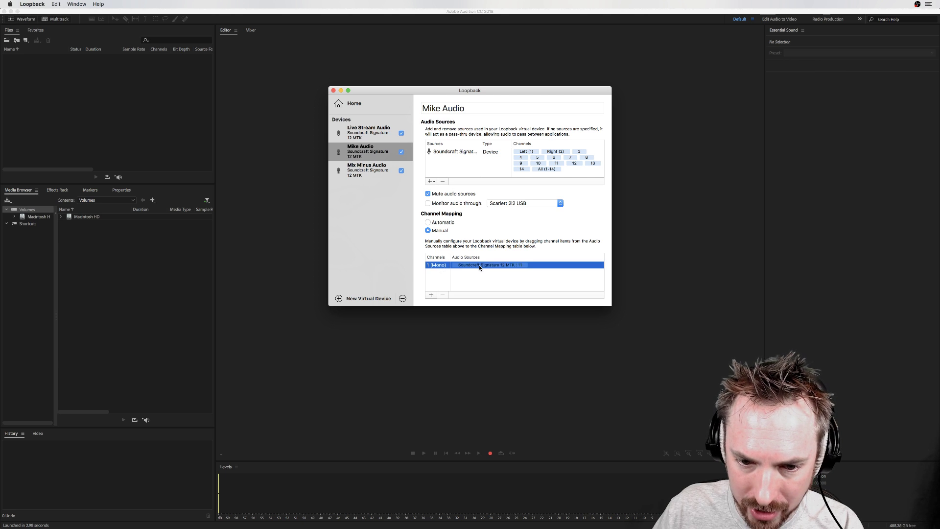
- Add a second Right output channel and map Soundcraft channel 12 to it
click(457, 267)
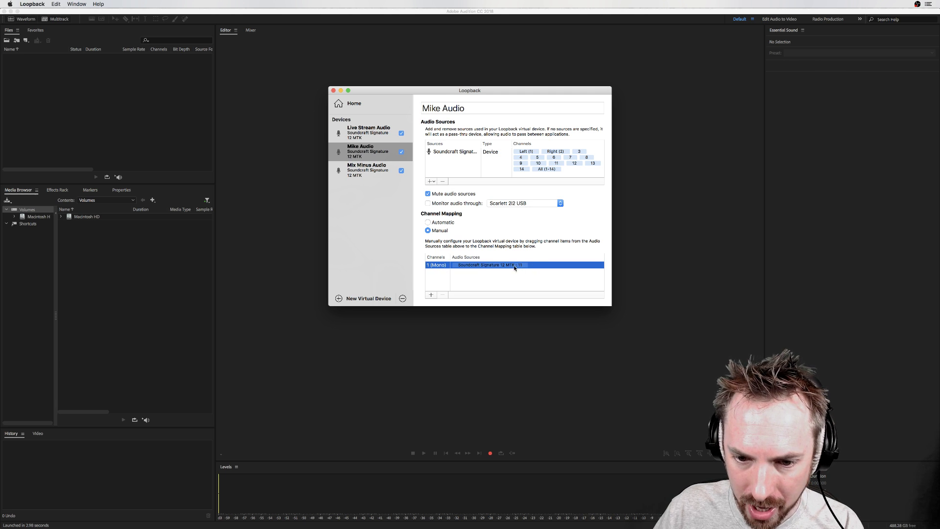
click(431, 294)
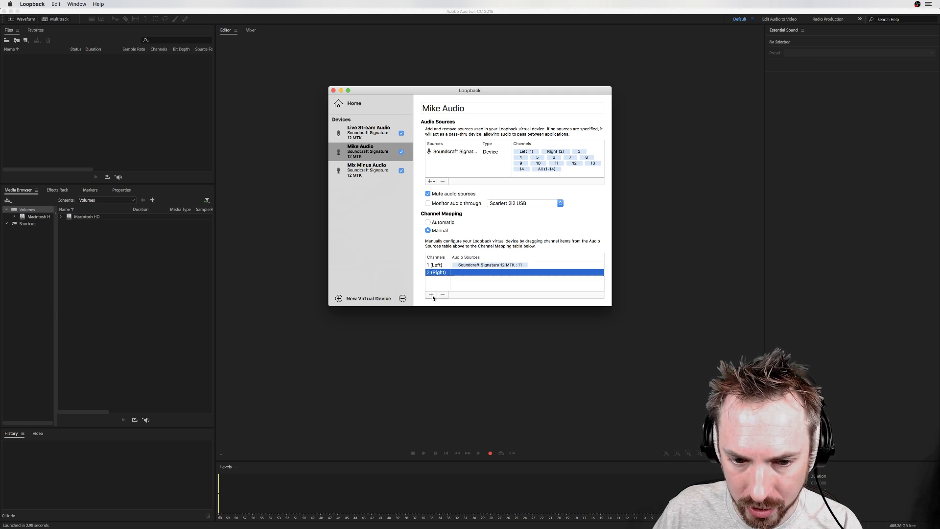
click(568, 165)
mouse_move(568, 165)
mouse_down()
mouse_move(552, 220)
mouse_move(478, 272)
mouse_up()
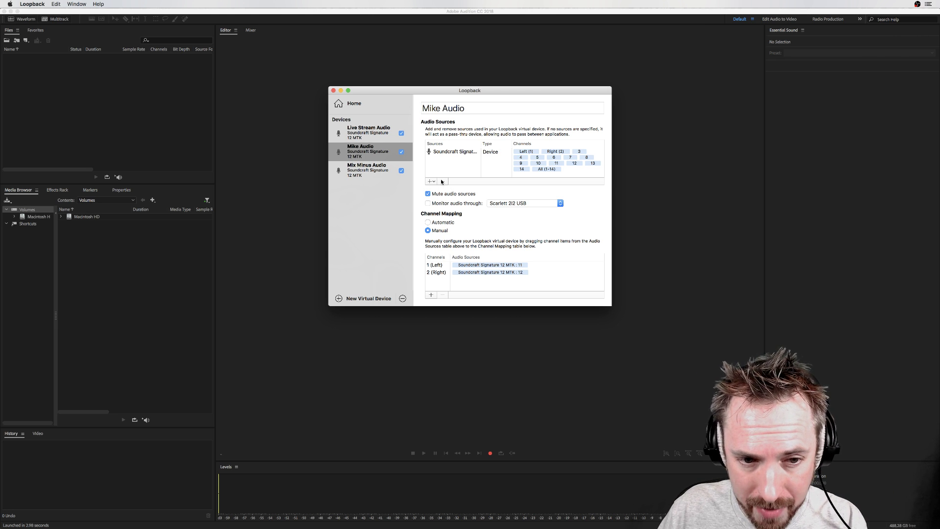
- Delete Mike Audio and review Live Stream Audio (Soundcraft 13/14) and Mix Minus Audio
click(402, 299)
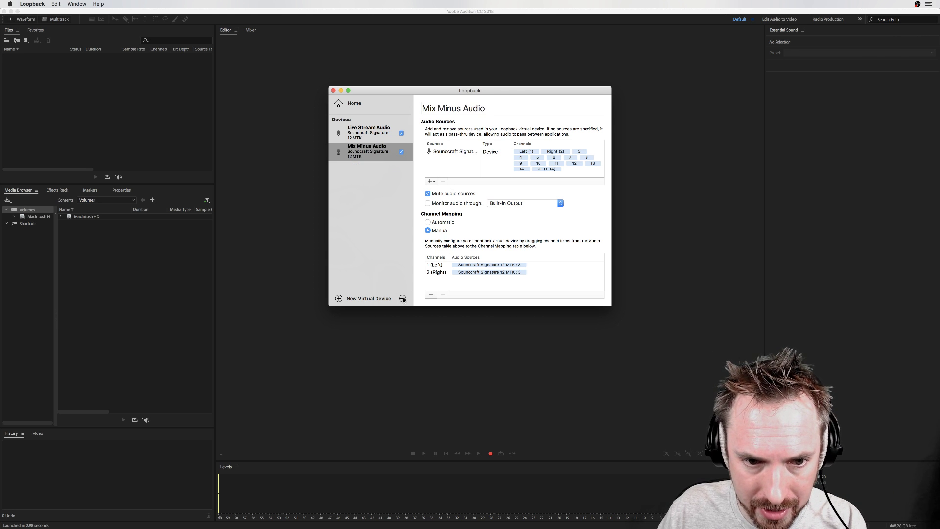
click(372, 133)
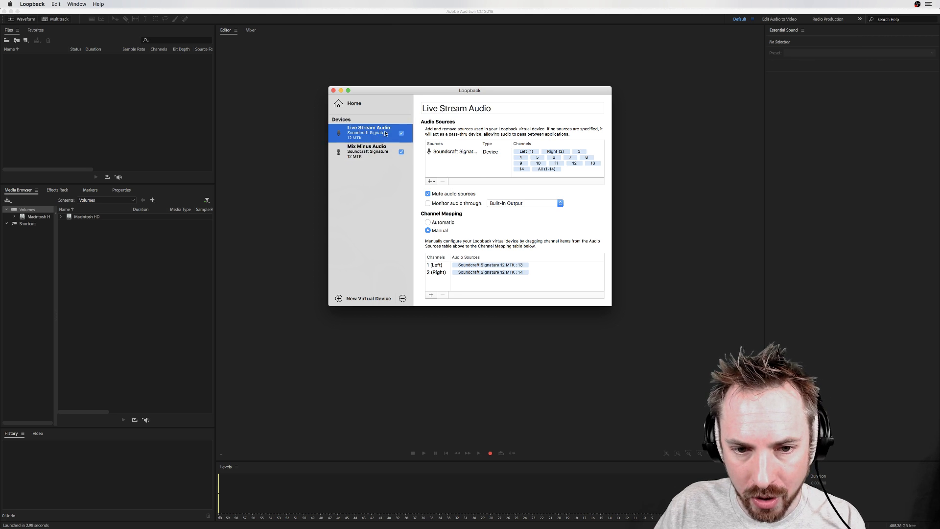
click(372, 152)
click(373, 135)
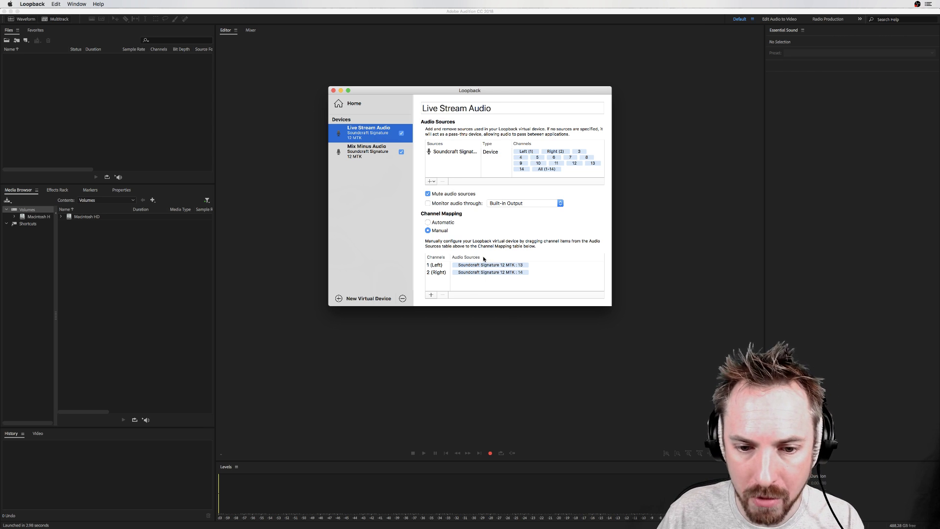
key(super+Tab)
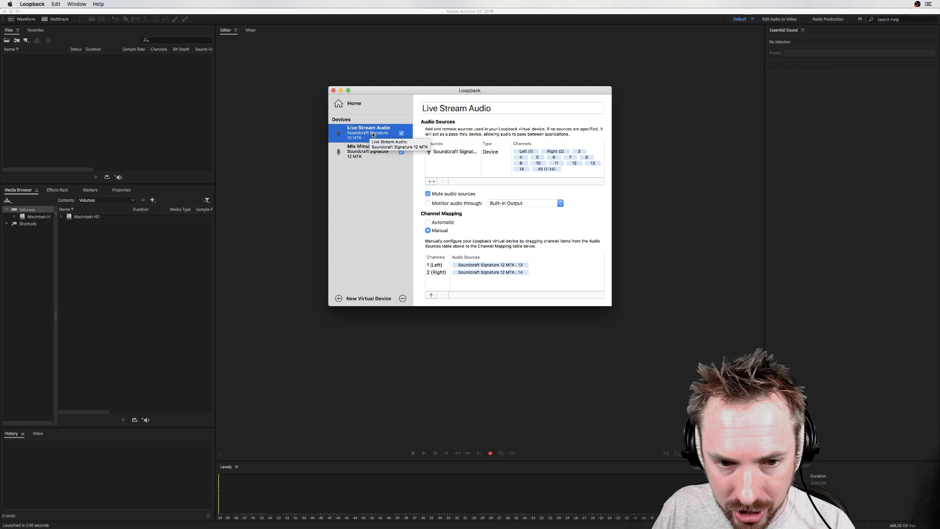
click(372, 152)
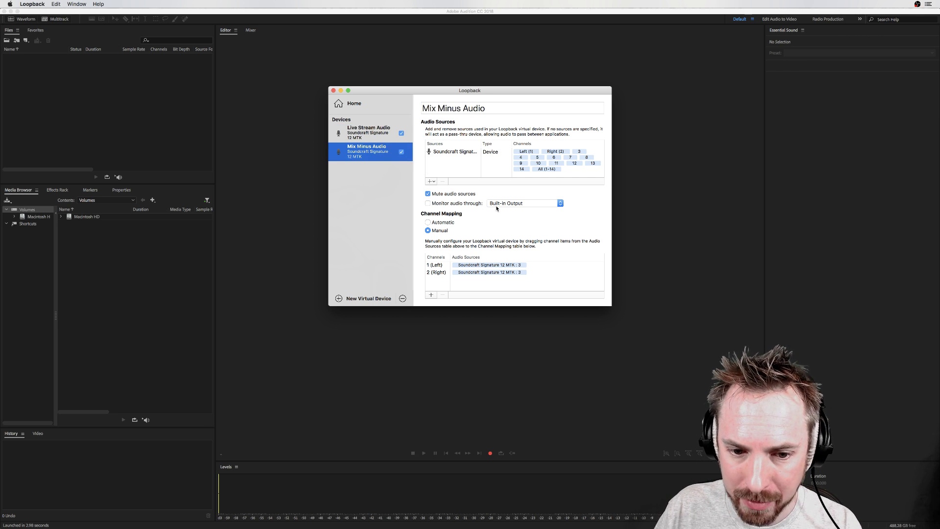